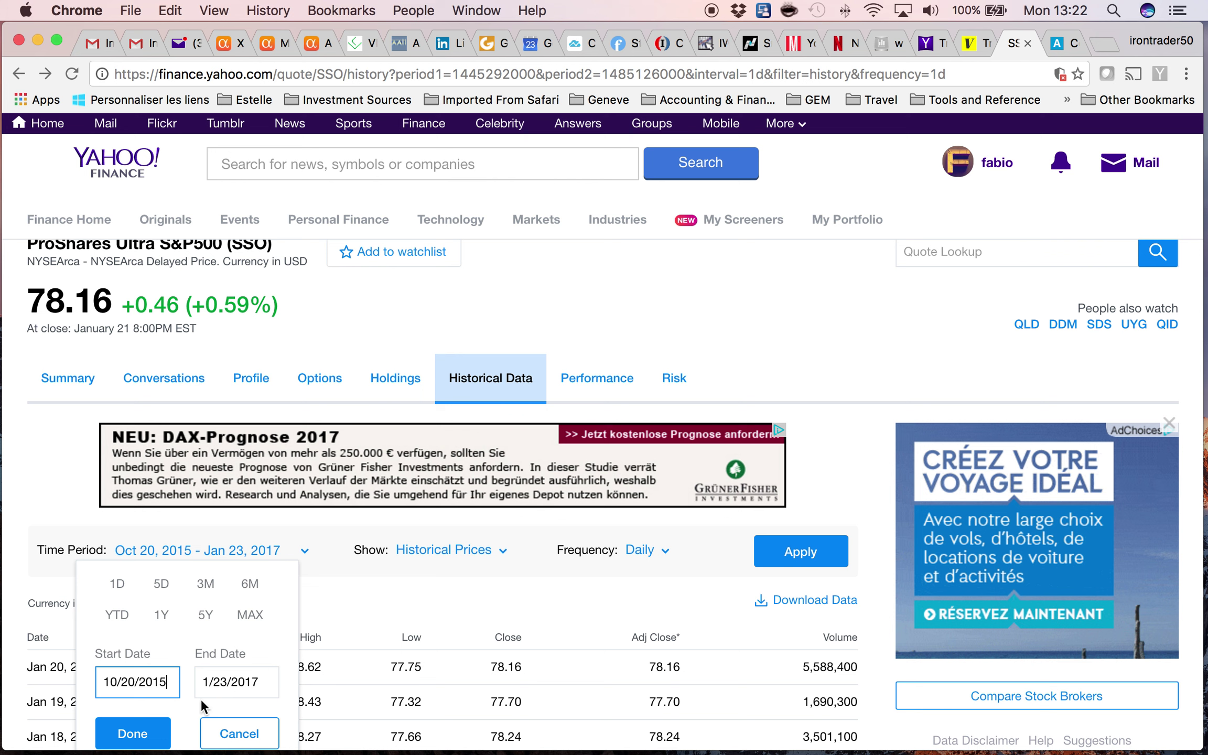
- Apply the Oct 20, 2015 – Jan 23, 2017 range to SSO's daily prices, review, and download them
{"action": "left_click", "coordinate": [141, 737]}
{"action": "left_click", "coordinate": [787, 555]}
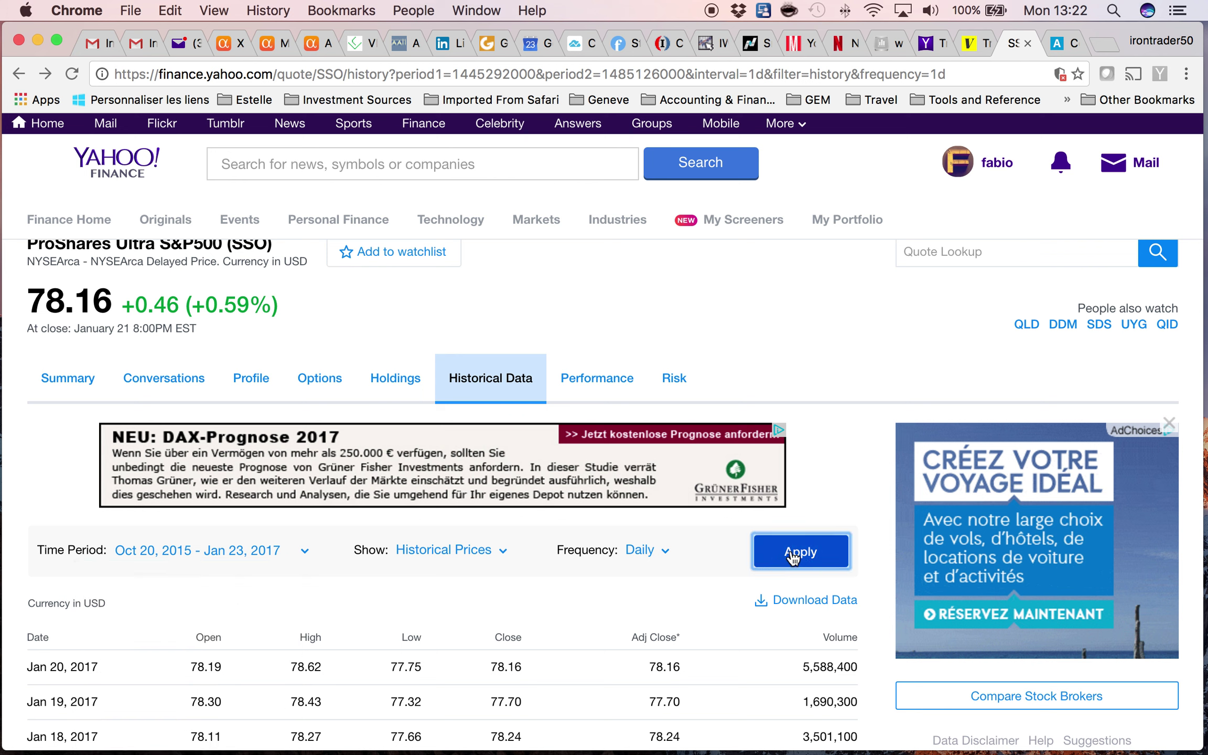
{"action": "scroll", "coordinate": [580, 627], "scroll_direction": "down", "scroll_amount": 3}
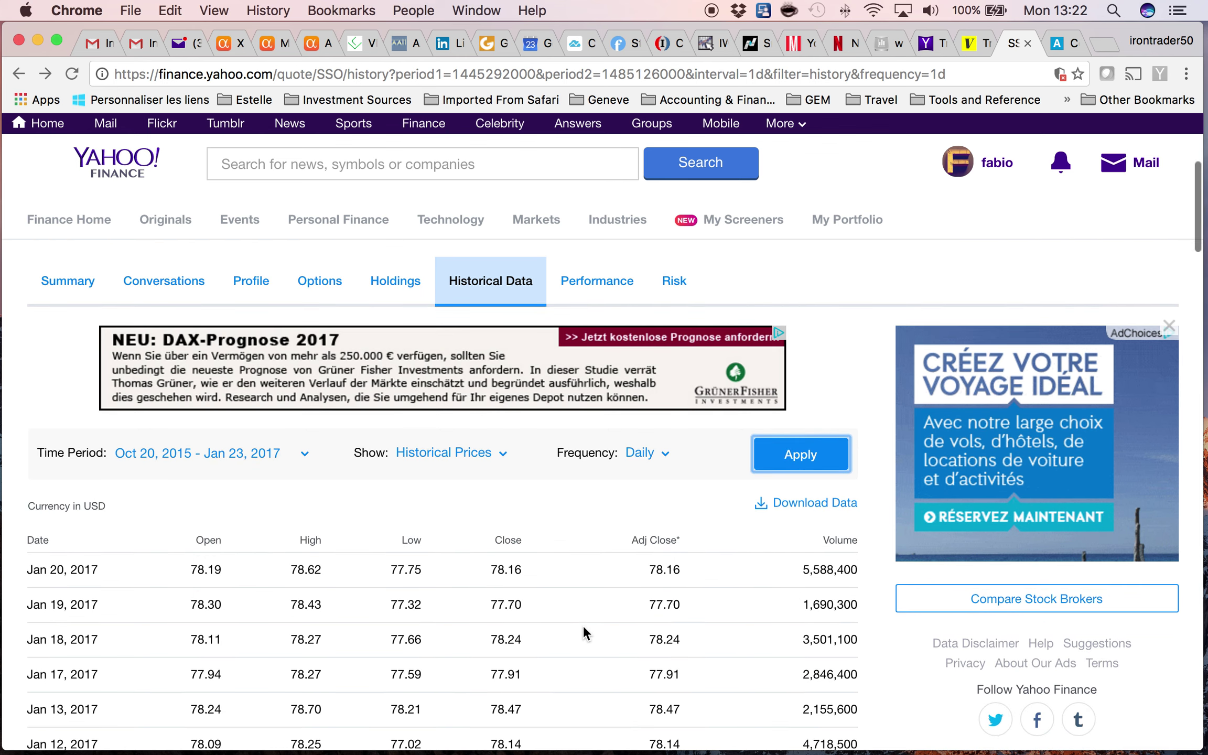
{"action": "scroll", "coordinate": [501, 605], "scroll_direction": "down", "scroll_amount": 10}
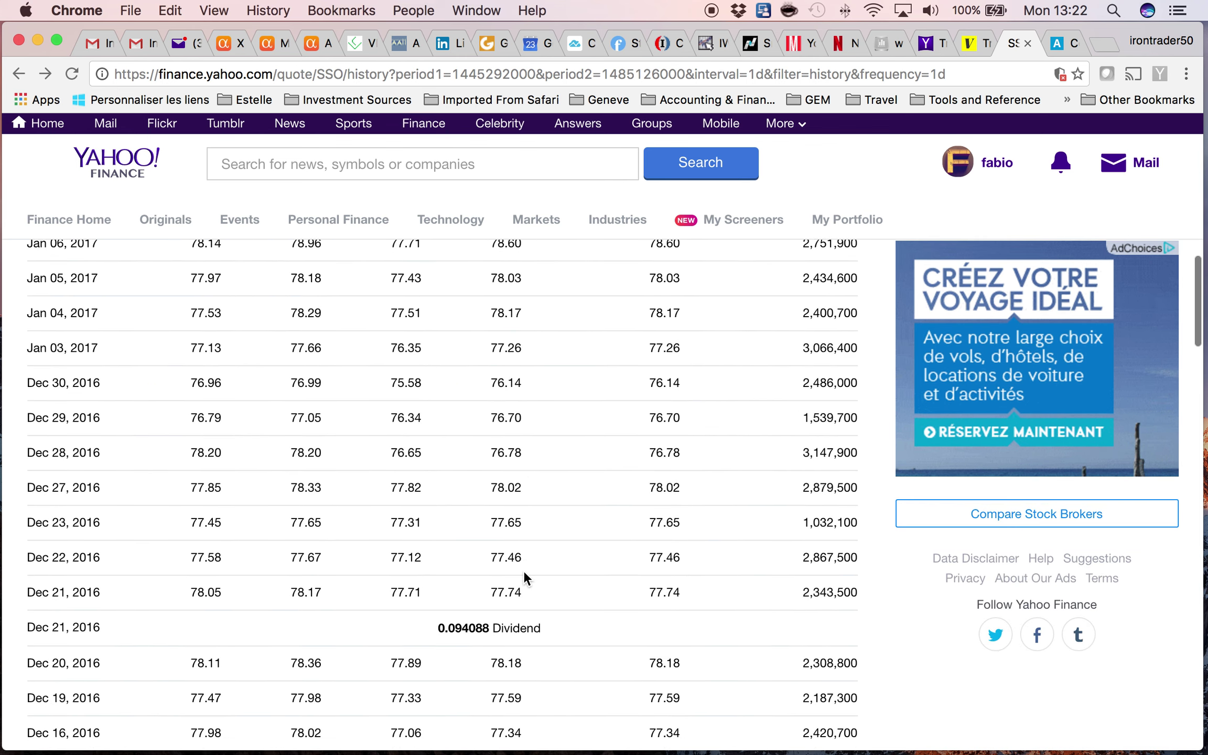
{"action": "scroll", "coordinate": [521, 572], "scroll_direction": "up", "scroll_amount": 5}
{"action": "scroll", "coordinate": [519, 570], "scroll_direction": "up", "scroll_amount": 8}
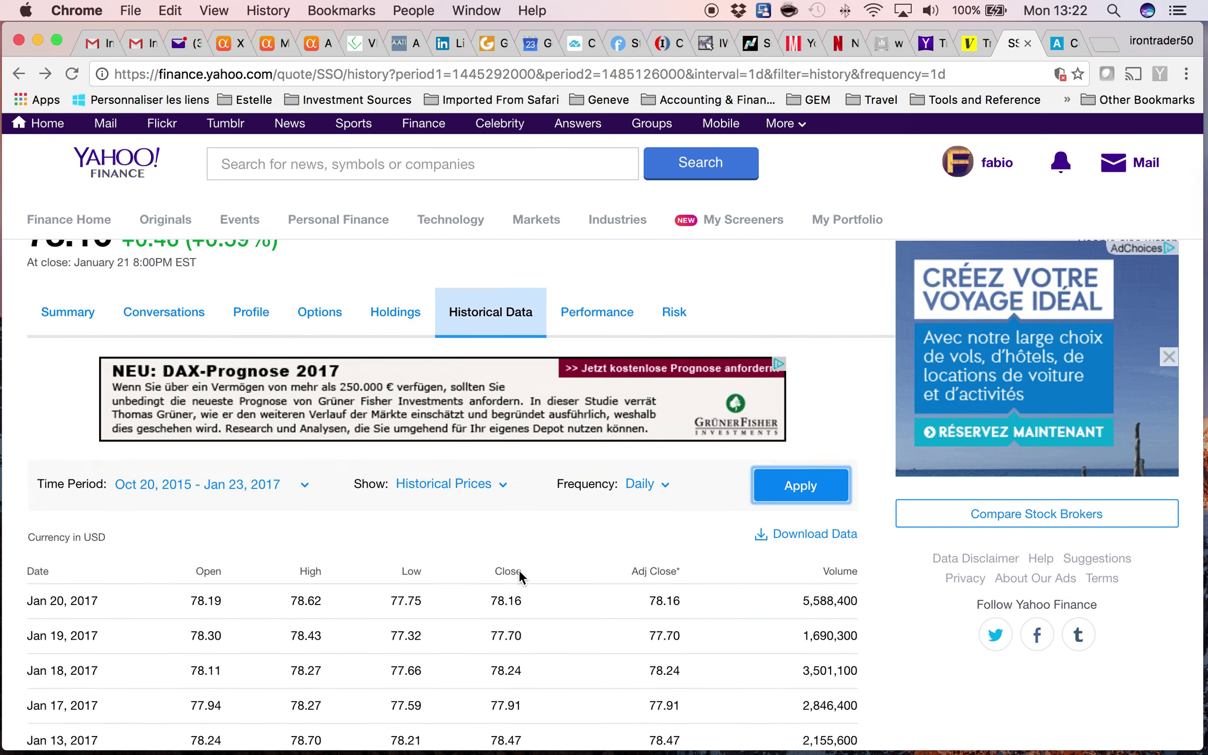
{"action": "scroll", "coordinate": [524, 572], "scroll_direction": "up", "scroll_amount": 1}
{"action": "scroll", "coordinate": [594, 584], "scroll_direction": "down", "scroll_amount": 4}
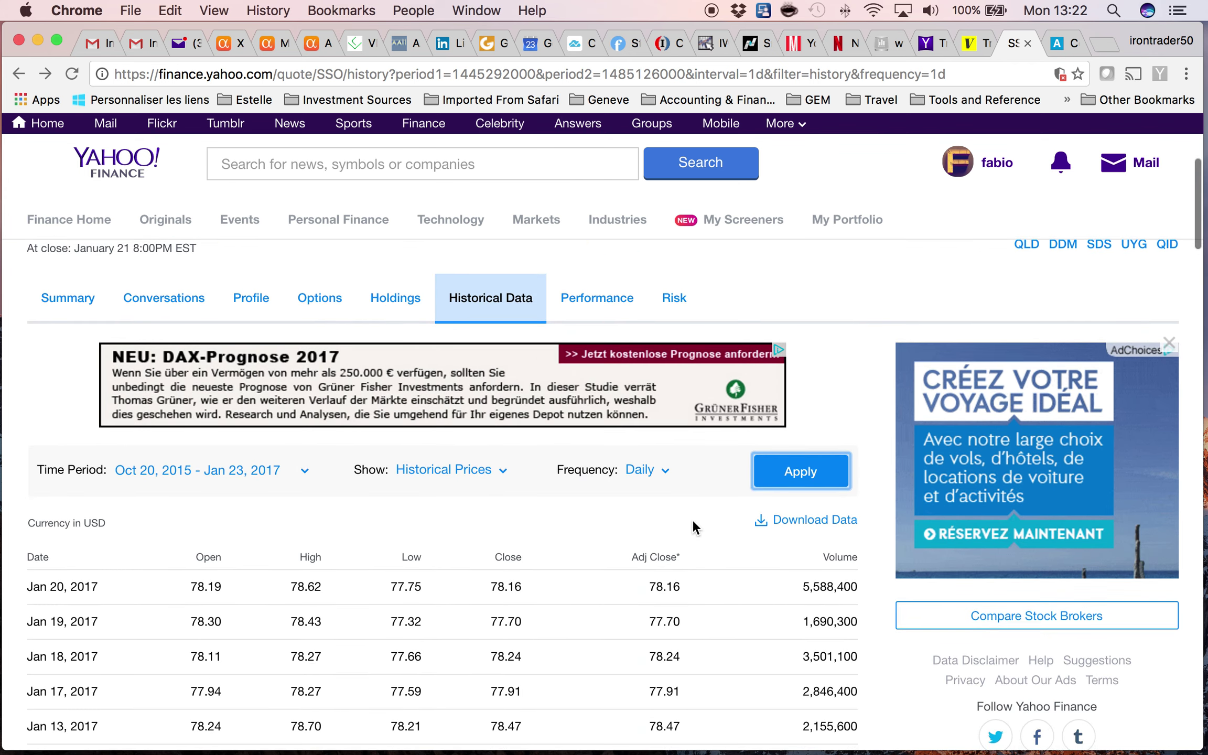
{"action": "left_click", "coordinate": [805, 523]}
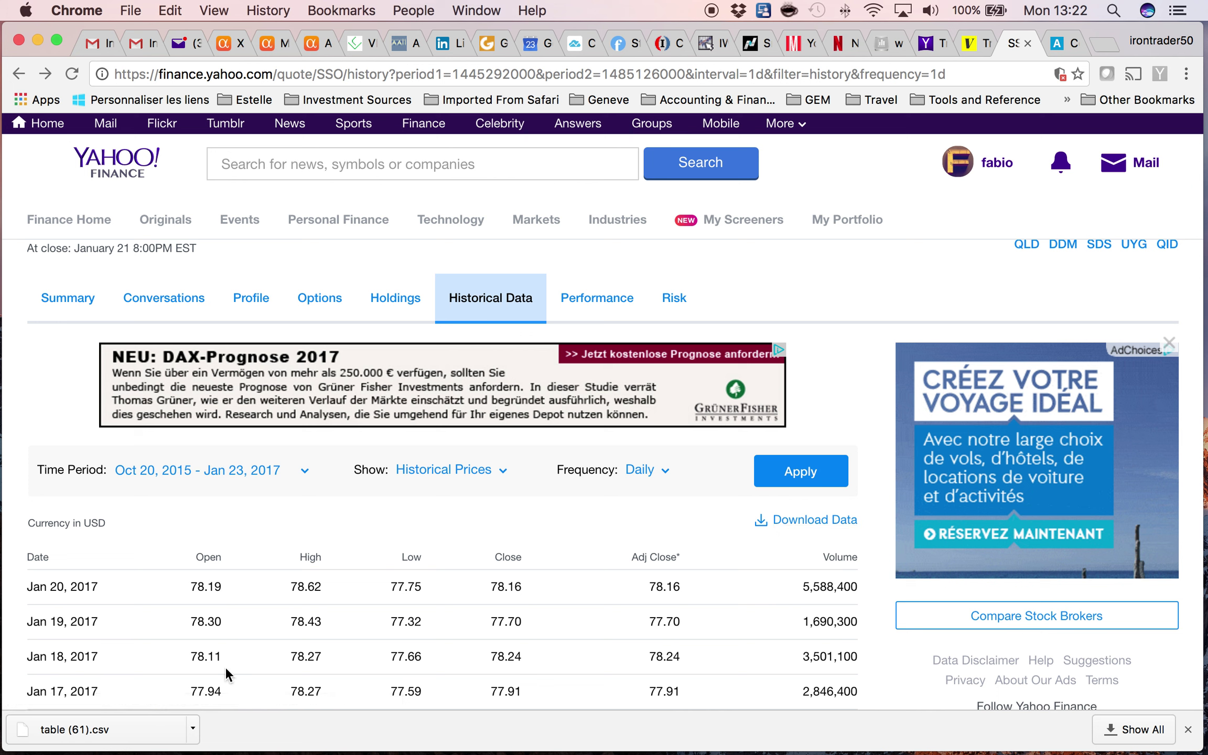
- Open the downloaded table (61).csv in Excel from Chrome's download bar
{"action": "left_click", "coordinate": [141, 729]}
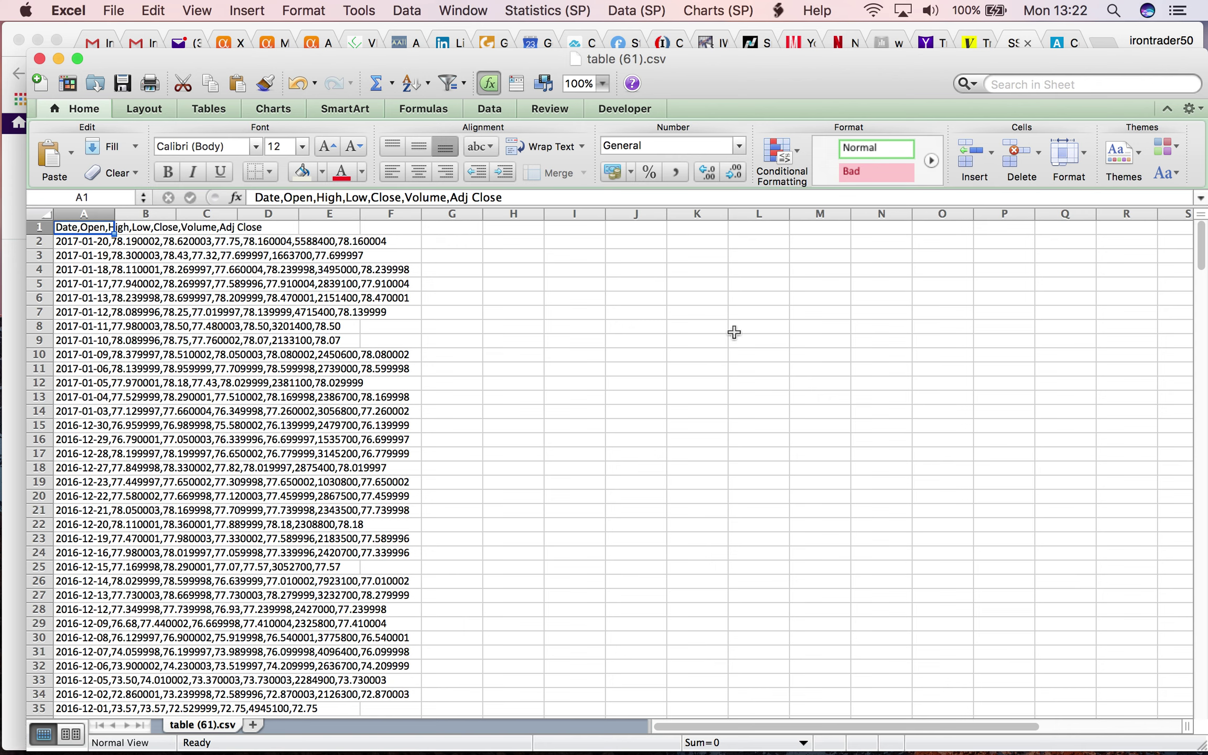
- Inspect cells A2 and C4 to confirm each row's values sit comma-joined in column A
{"action": "left_click", "coordinate": [92, 244]}
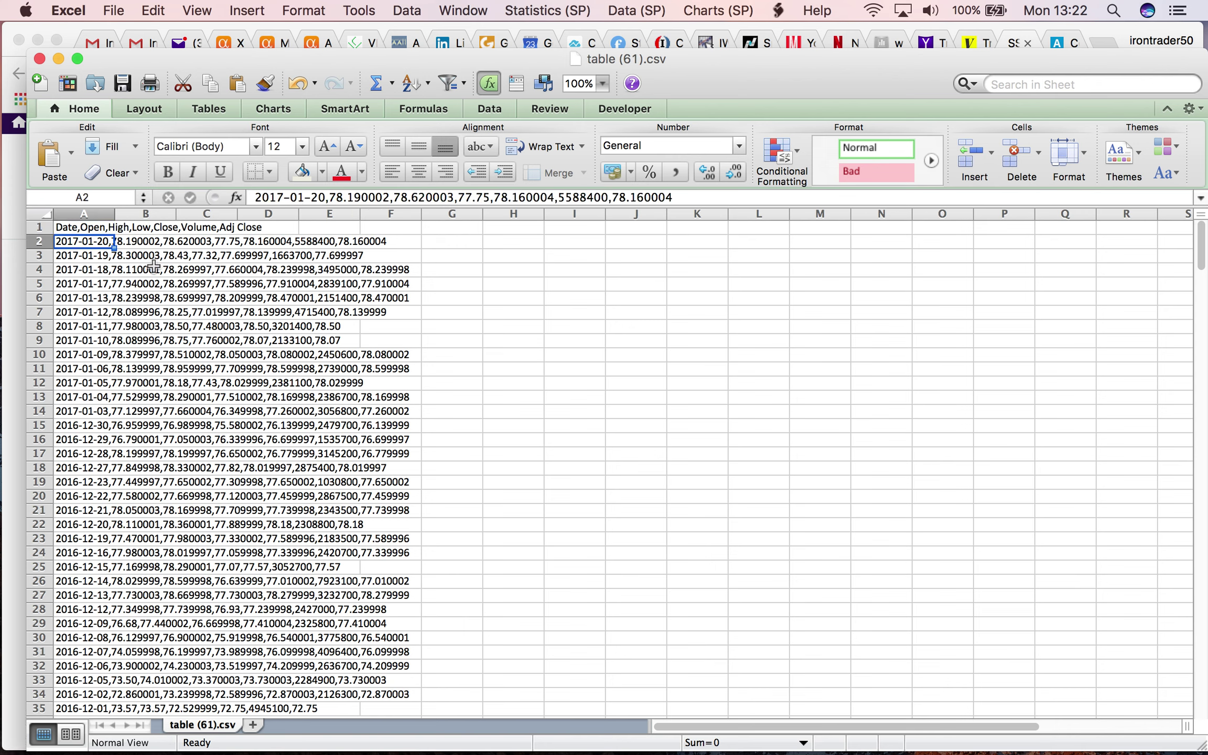
{"action": "left_click", "coordinate": [183, 271]}
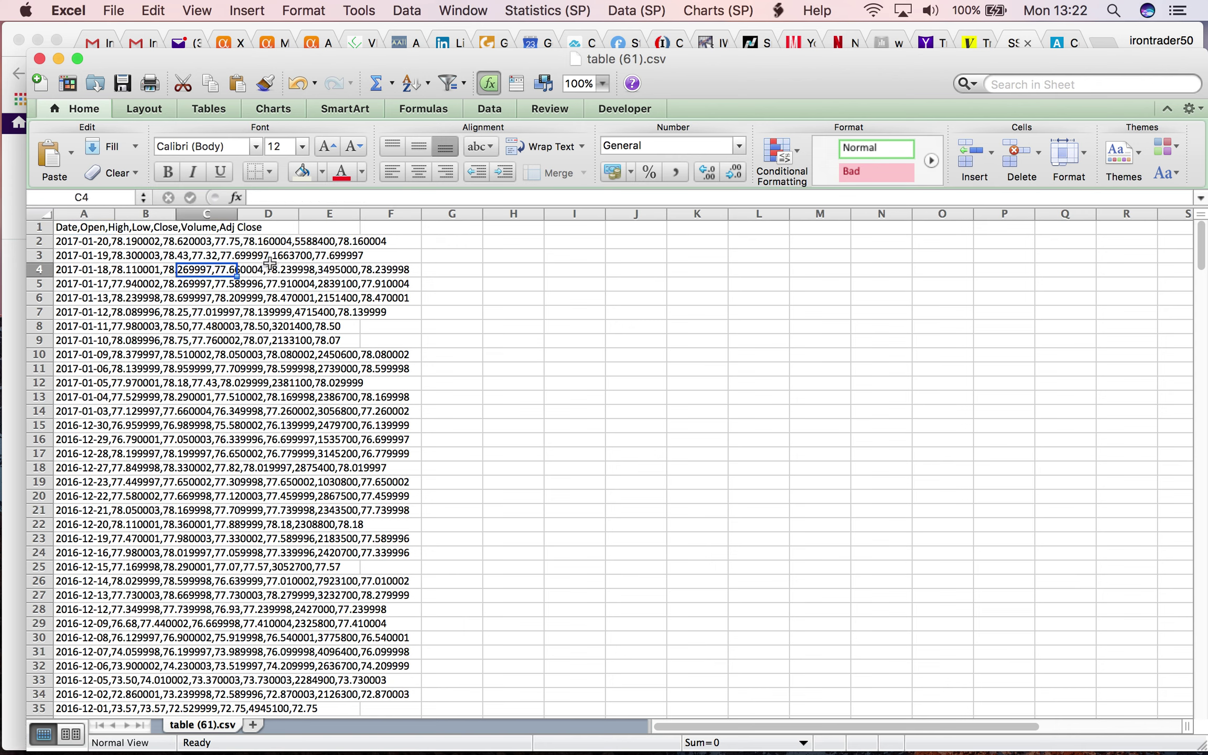
{"action": "left_click", "coordinate": [71, 242]}
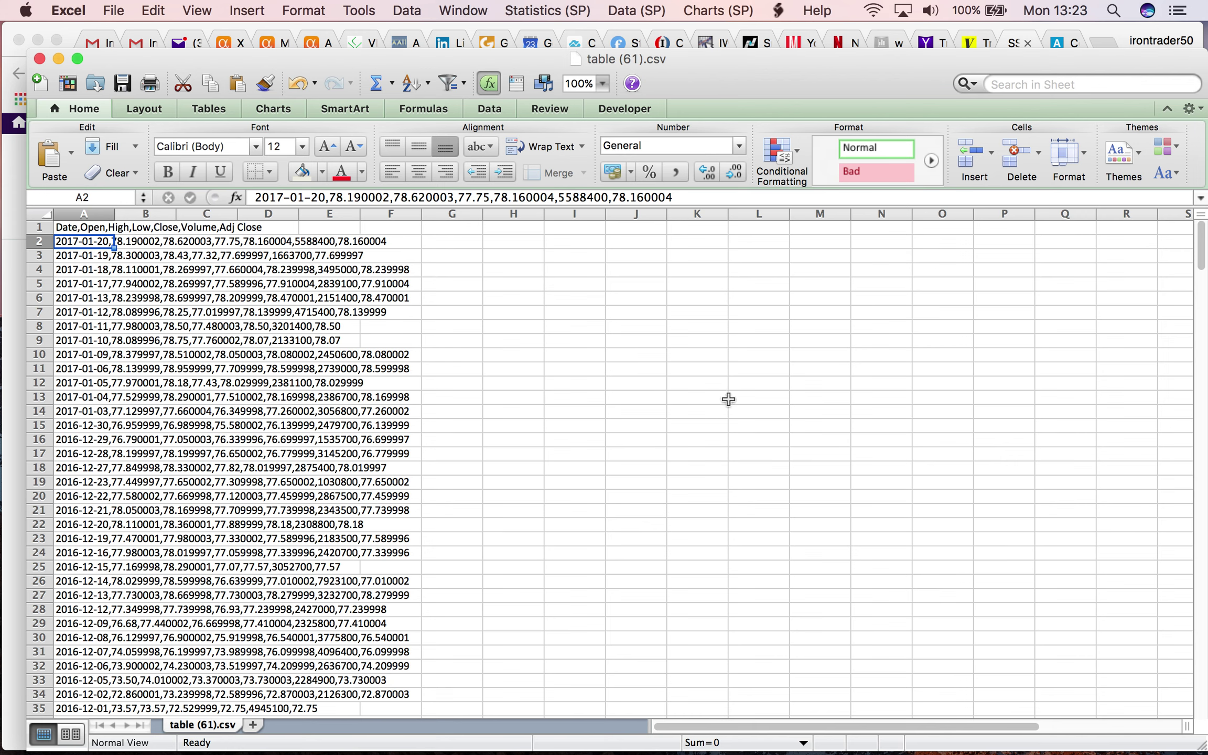
- Create a new blank workbook, Workbook5, and move its window up and left
{"action": "left_click", "coordinate": [114, 10]}
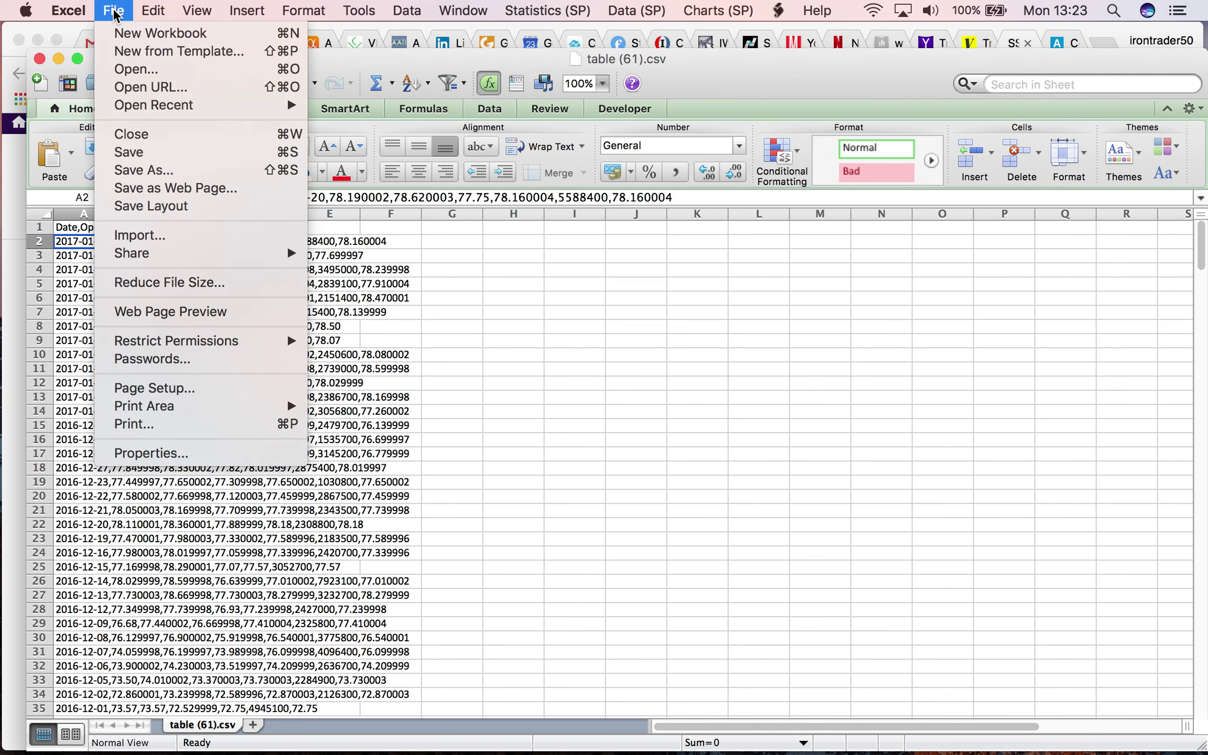
{"action": "mouse_move", "coordinate": [92, 6]}
{"action": "left_click", "coordinate": [124, 33]}
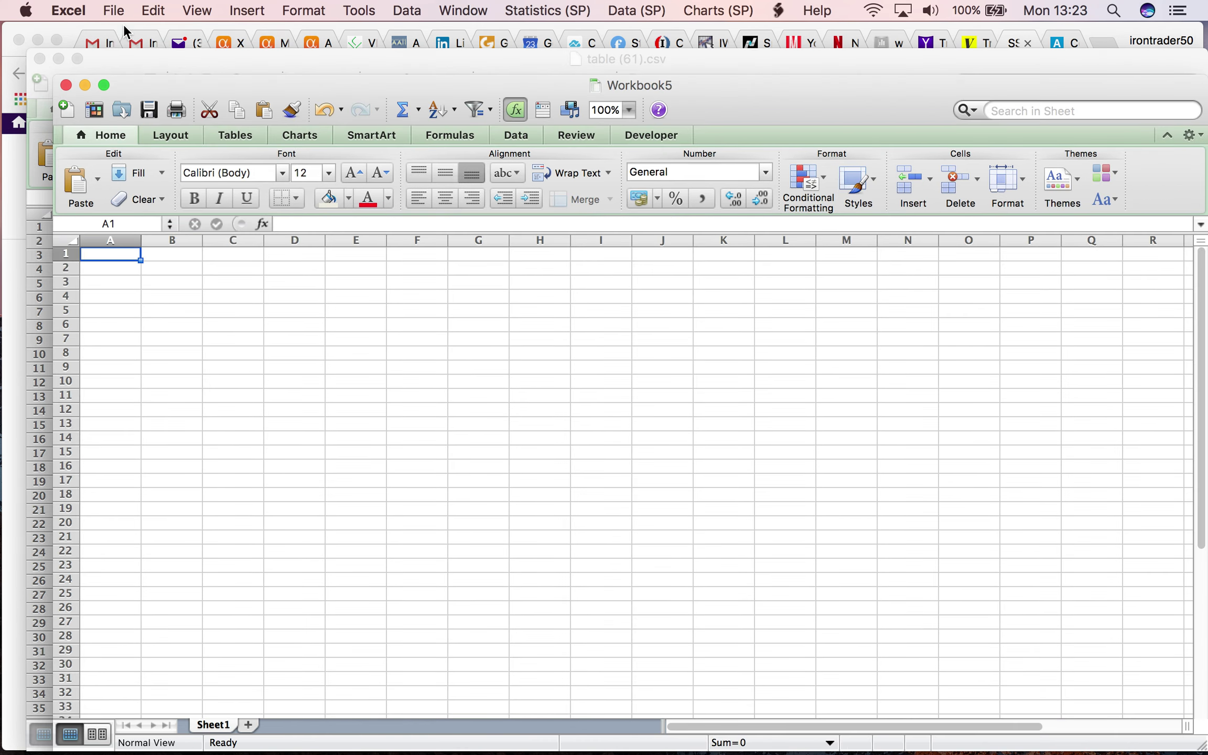
{"action": "left_click_drag", "start_coordinate": [755, 99], "coordinate": [782, 72]}
{"action": "left_click", "coordinate": [536, 101]}
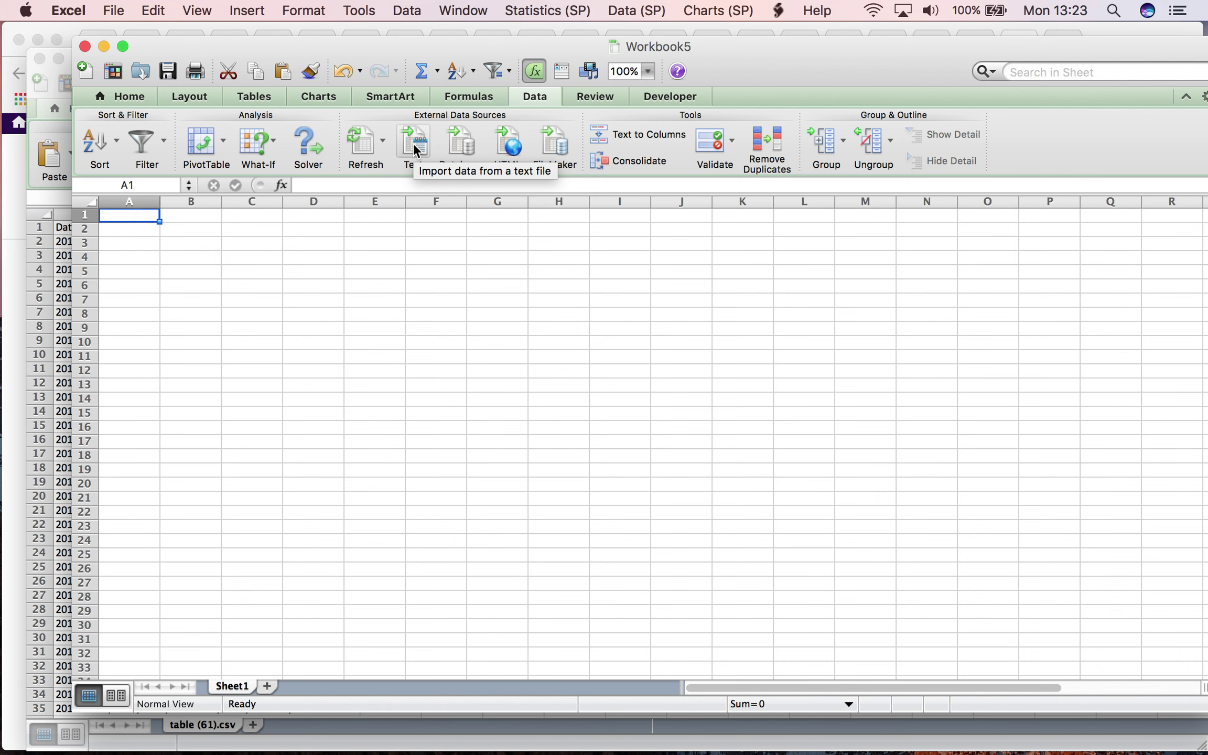
- Pick table (61).csv from All My Files as the text file to import
{"action": "left_click", "coordinate": [413, 142]}
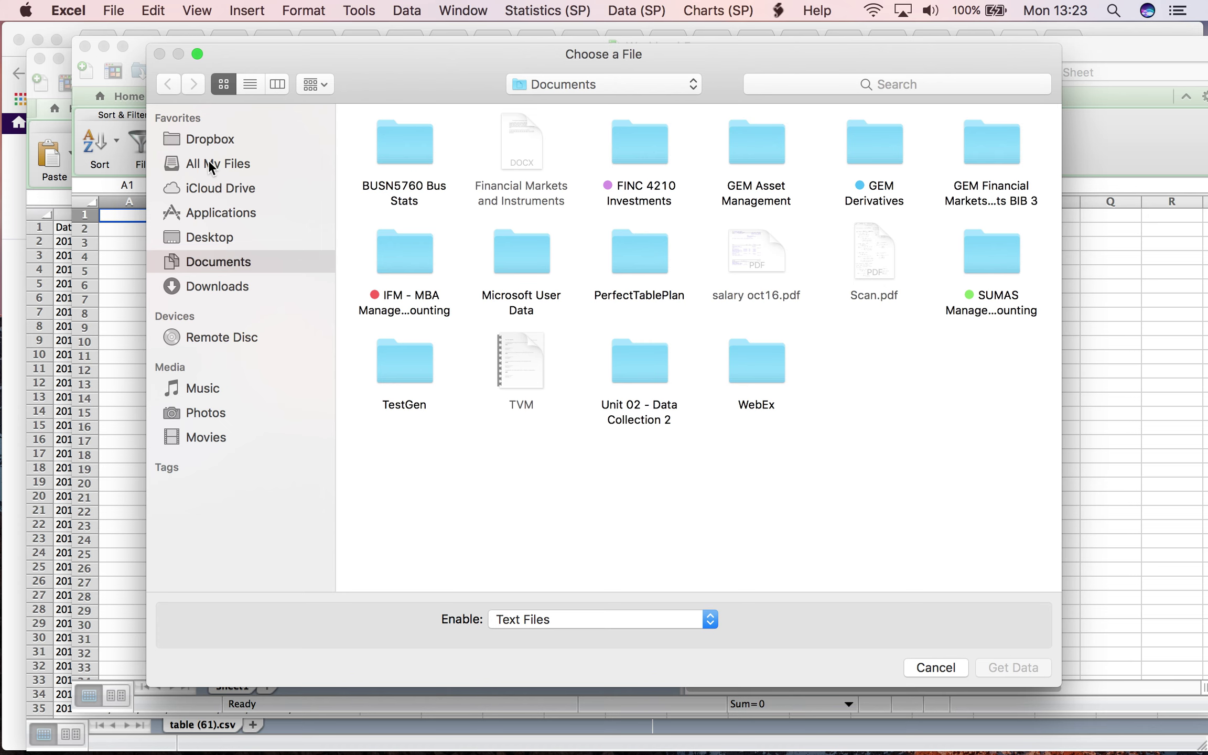
{"action": "left_click", "coordinate": [209, 162]}
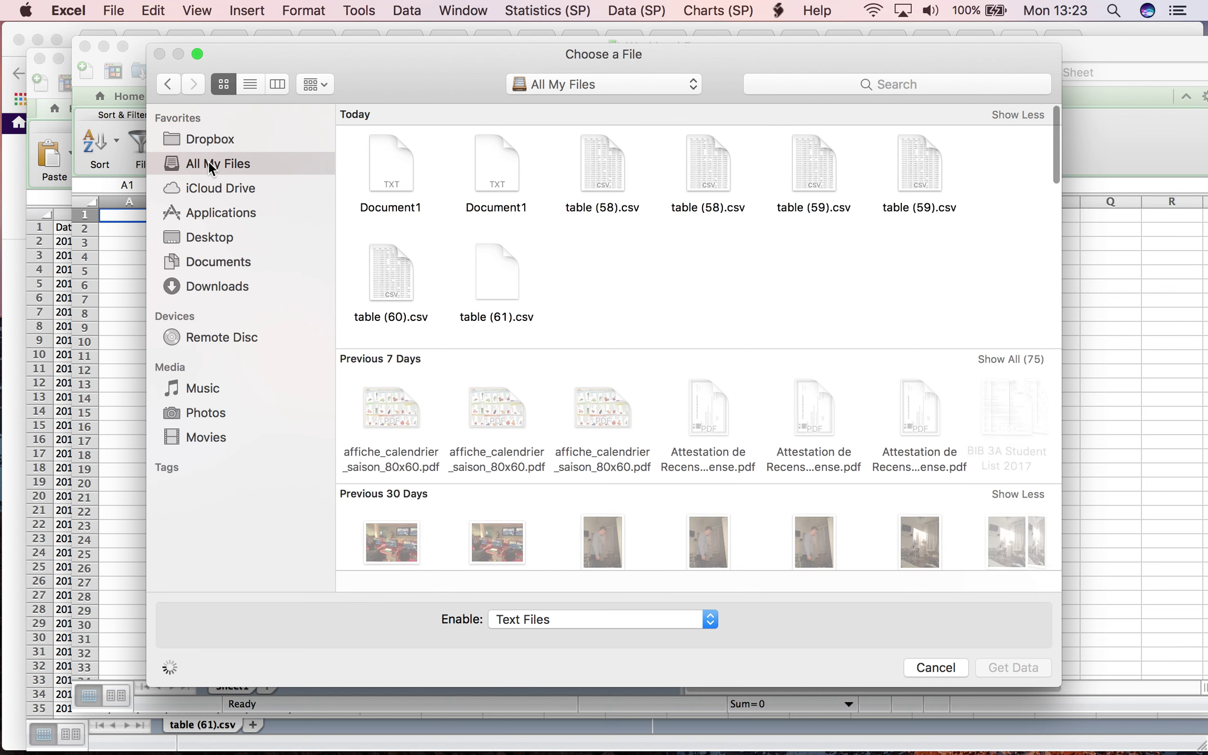
{"action": "left_click", "coordinate": [497, 279]}
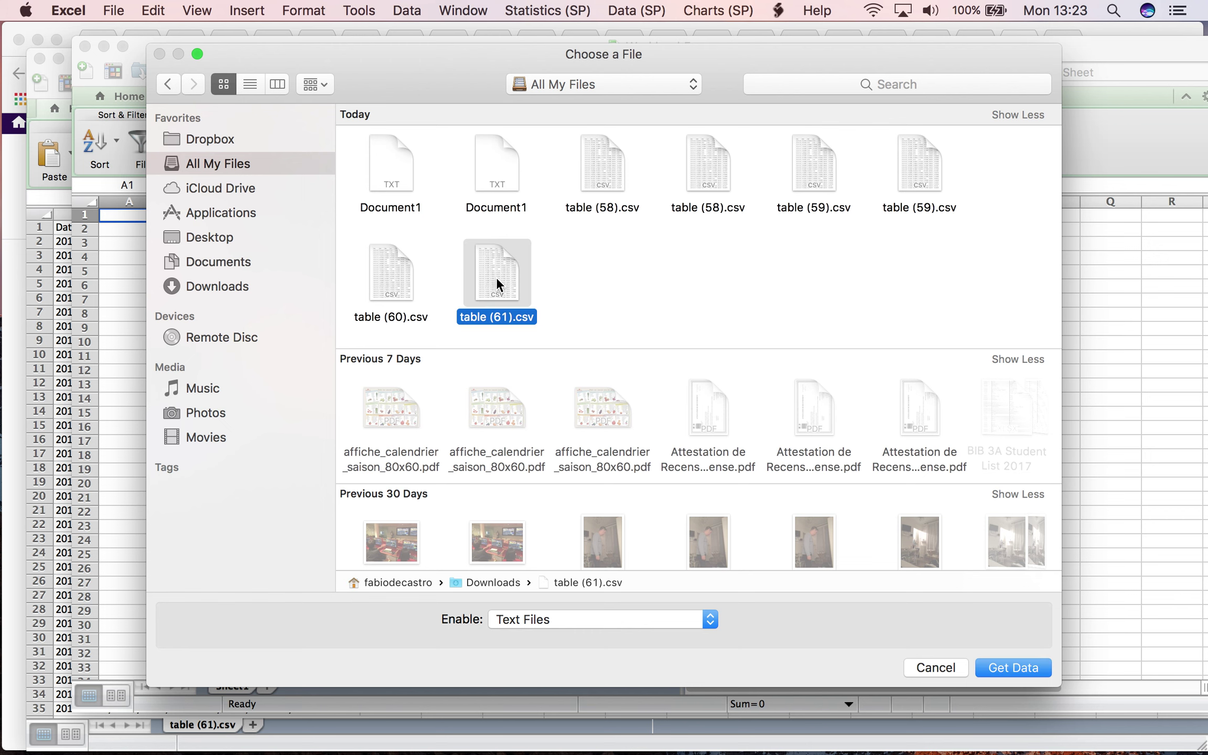
{"action": "left_click", "coordinate": [1012, 669]}
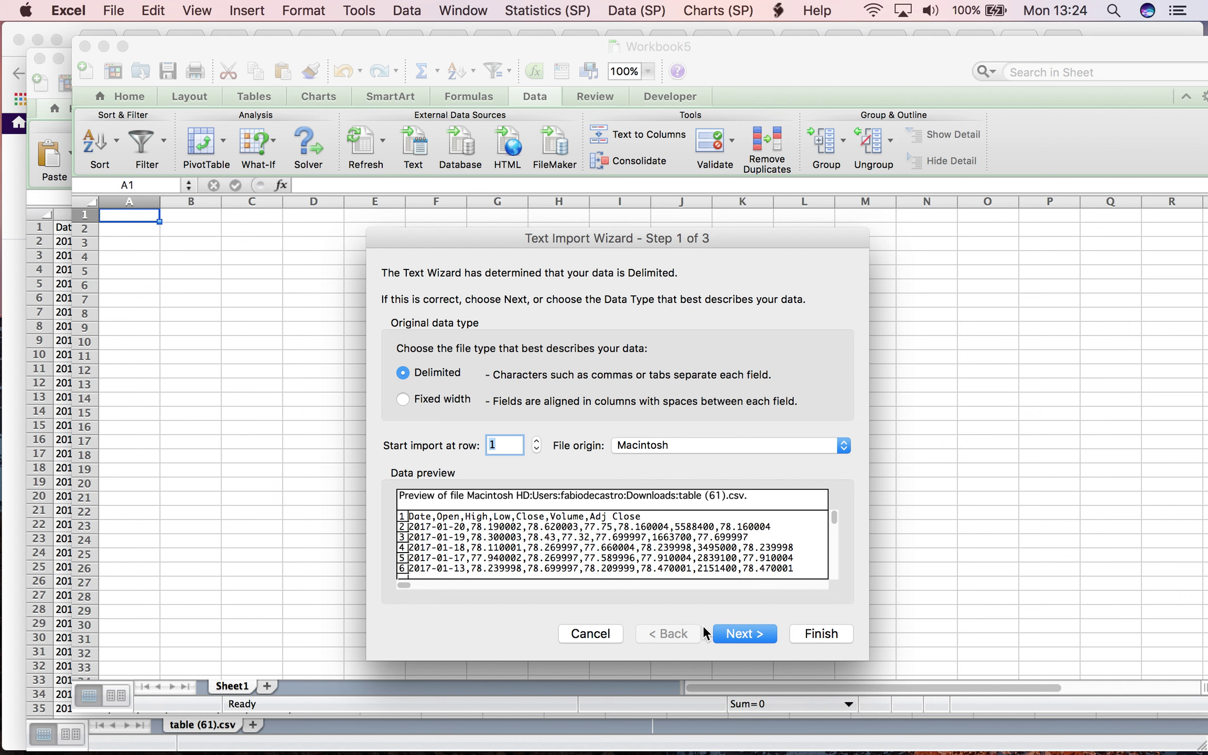
- Keep the data Delimited, add Comma as a delimiter, and advance to step 3
{"action": "left_click", "coordinate": [742, 640]}
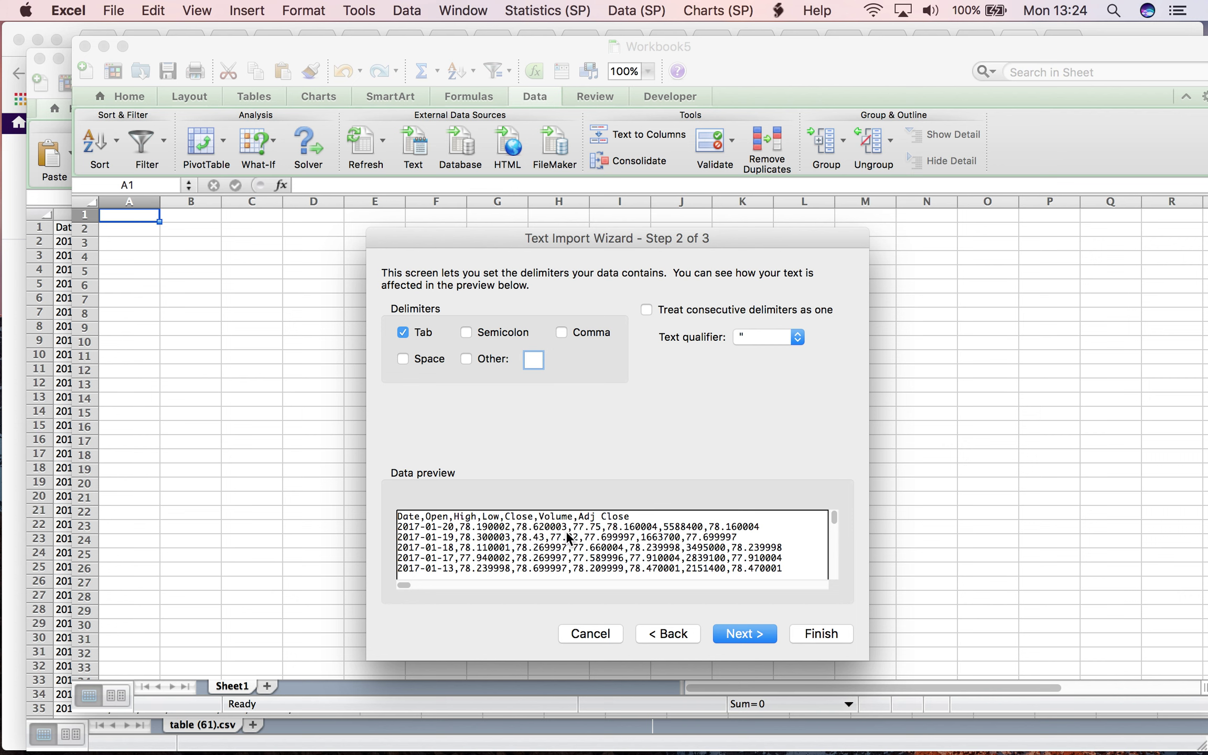
{"action": "left_click", "coordinate": [562, 332]}
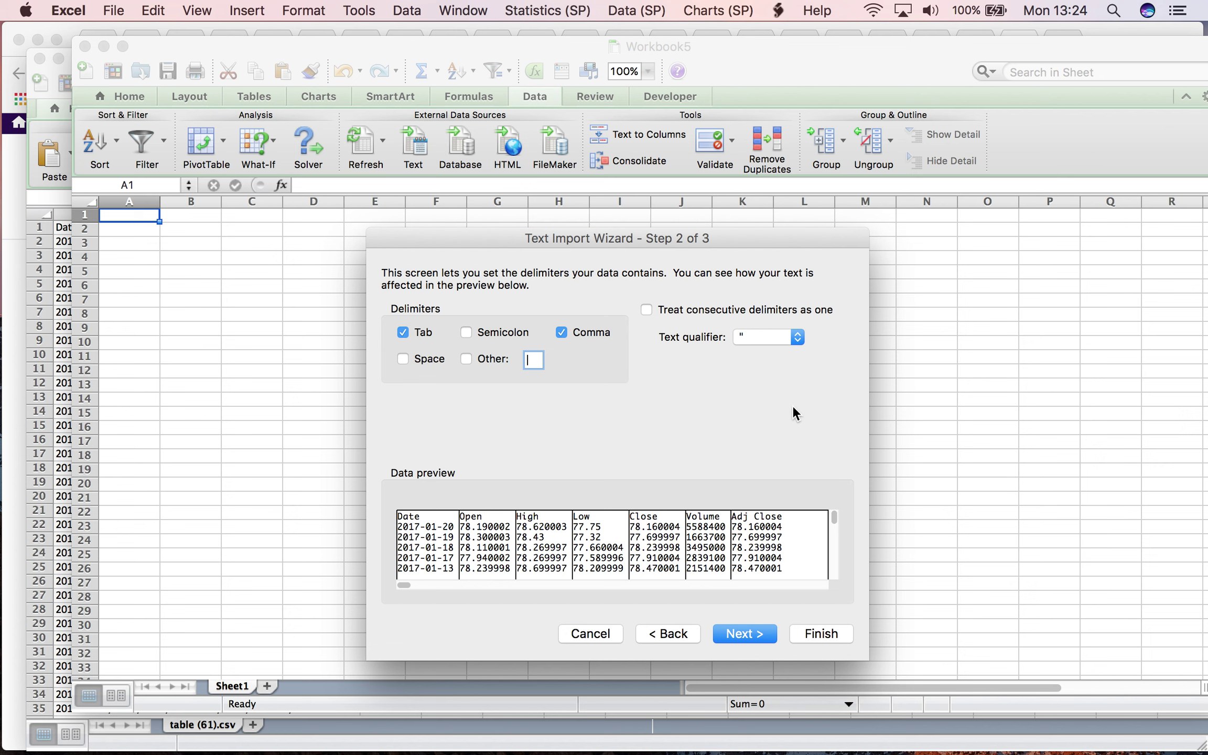
{"action": "left_click", "coordinate": [755, 640]}
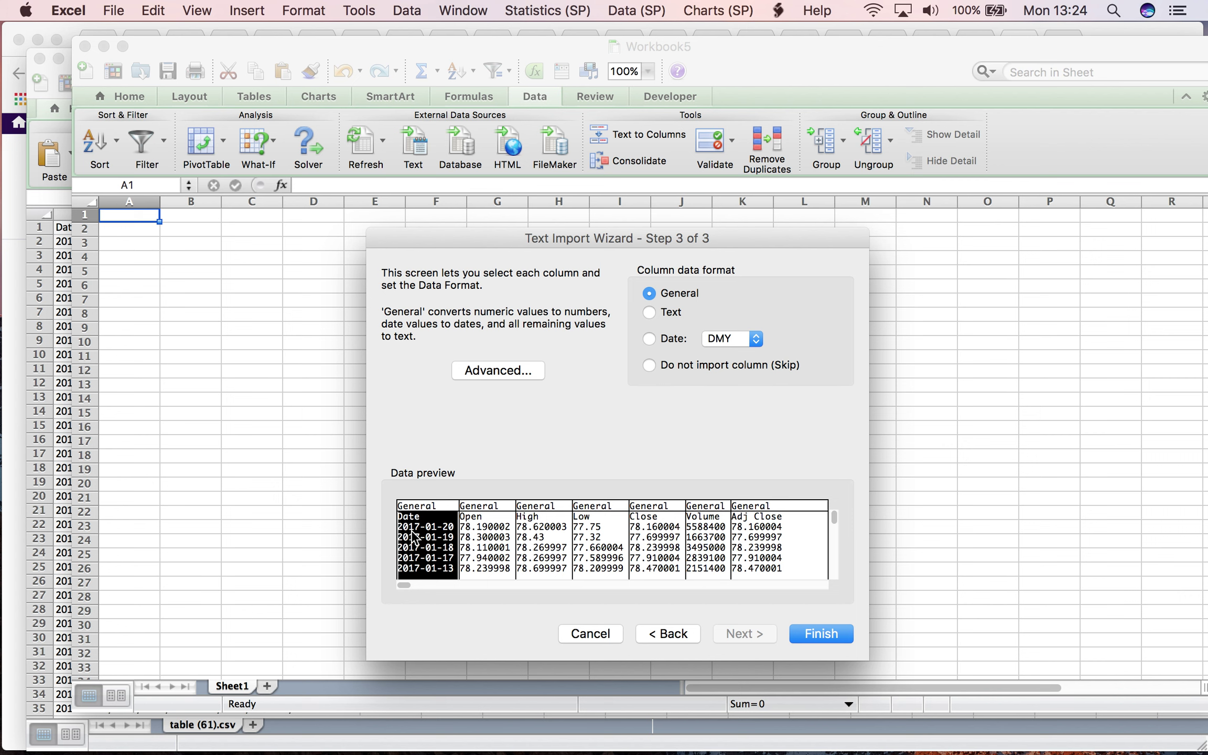
- Format the first column as Date in YMD order and finish the import wizard
{"action": "left_click", "coordinate": [650, 339]}
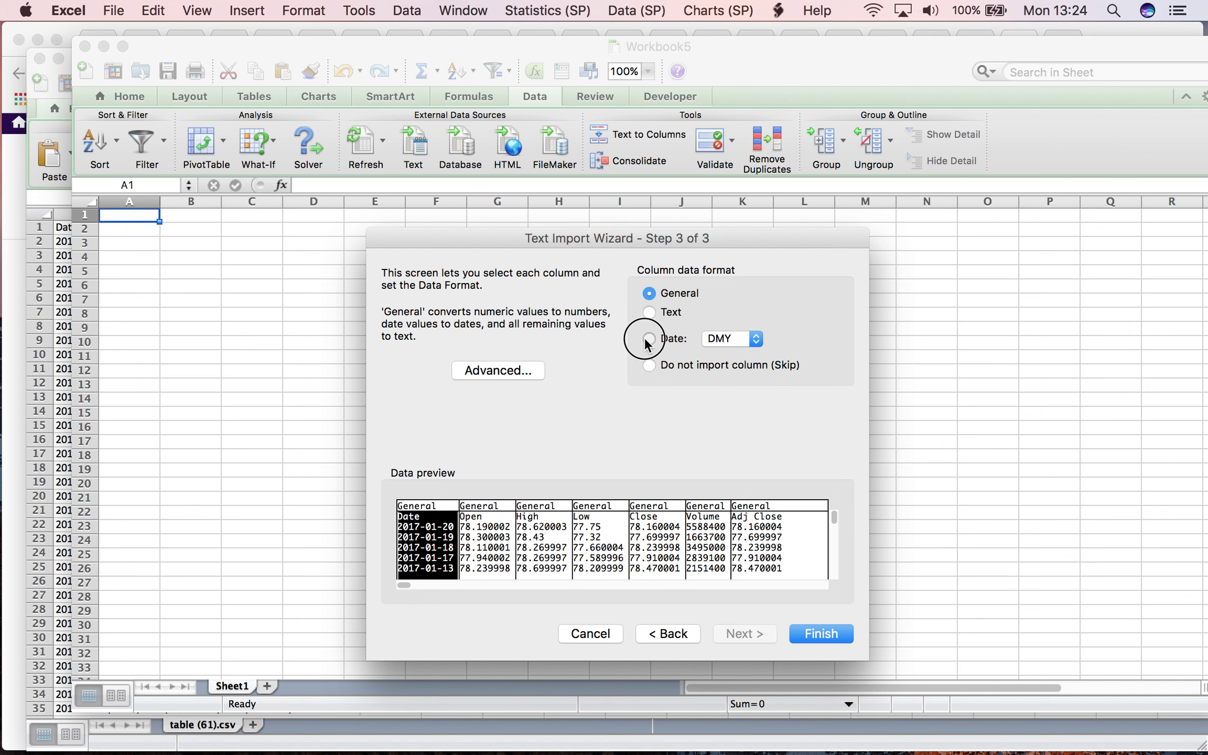
{"action": "left_click", "coordinate": [756, 340]}
{"action": "left_click", "coordinate": [716, 353]}
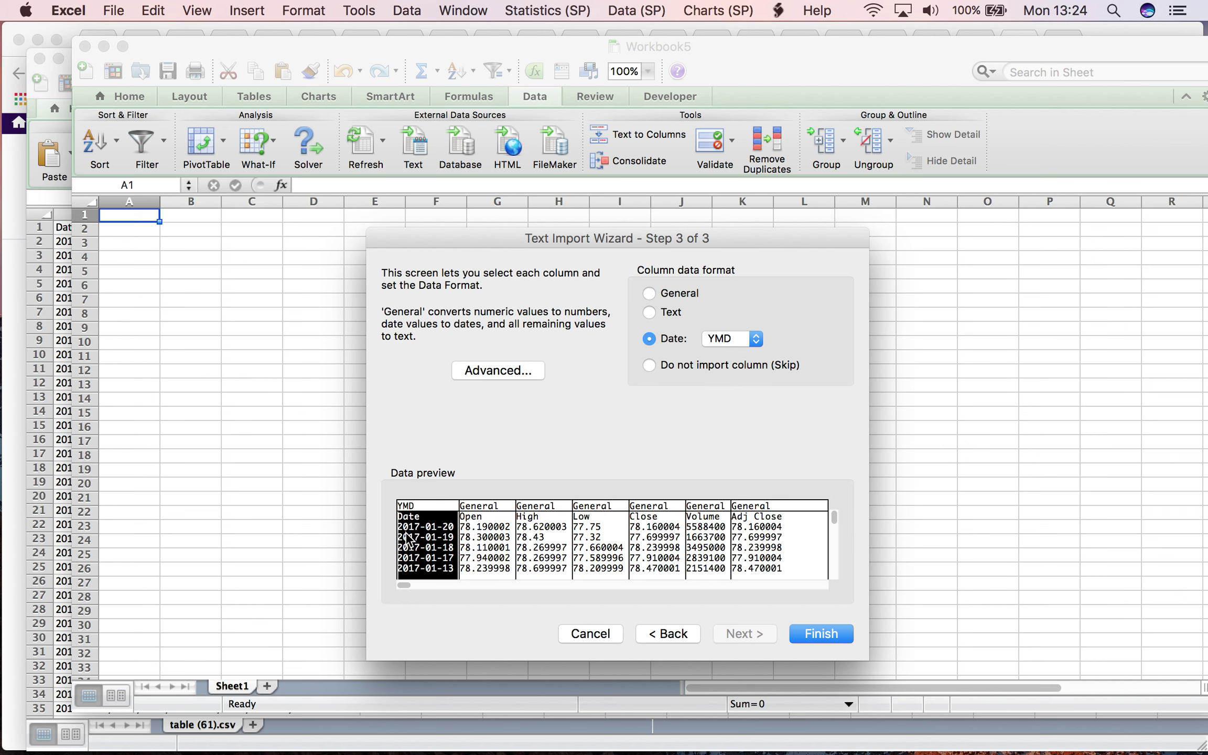
{"action": "left_click", "coordinate": [823, 634]}
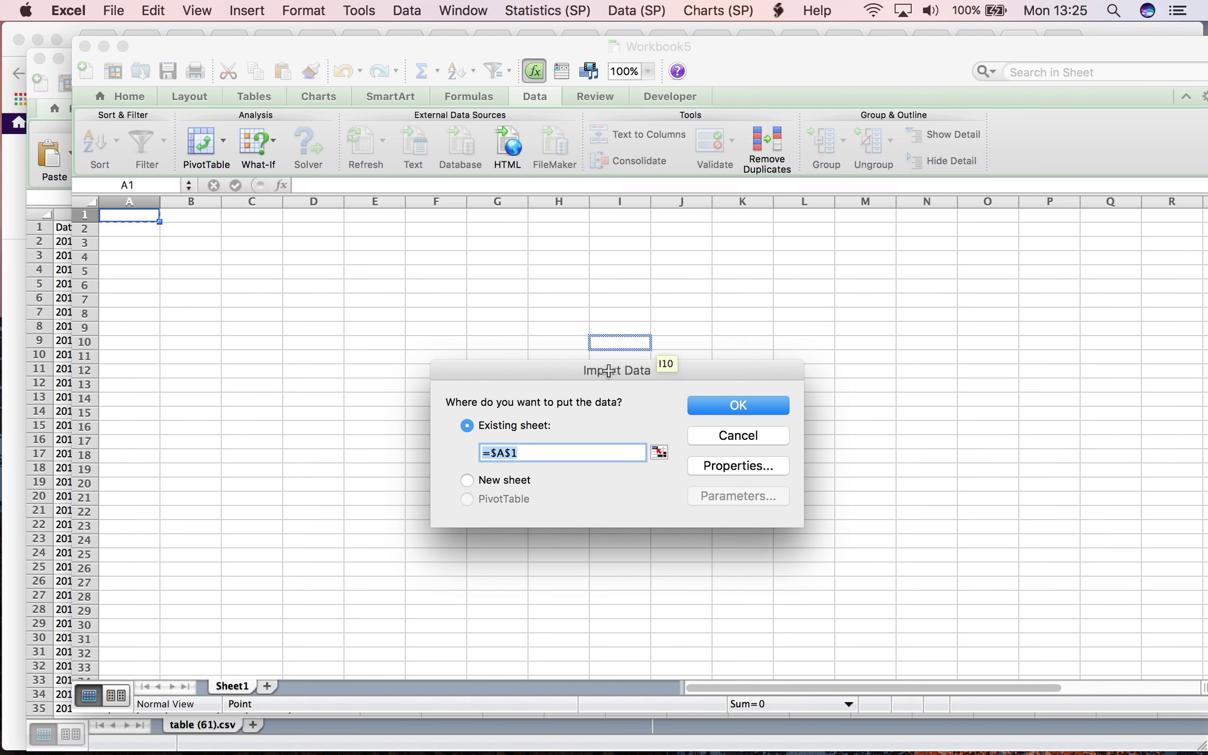
- Place the imported data at $A$1 and scroll through the Date-to-Adj Close columns
{"action": "left_click", "coordinate": [739, 405]}
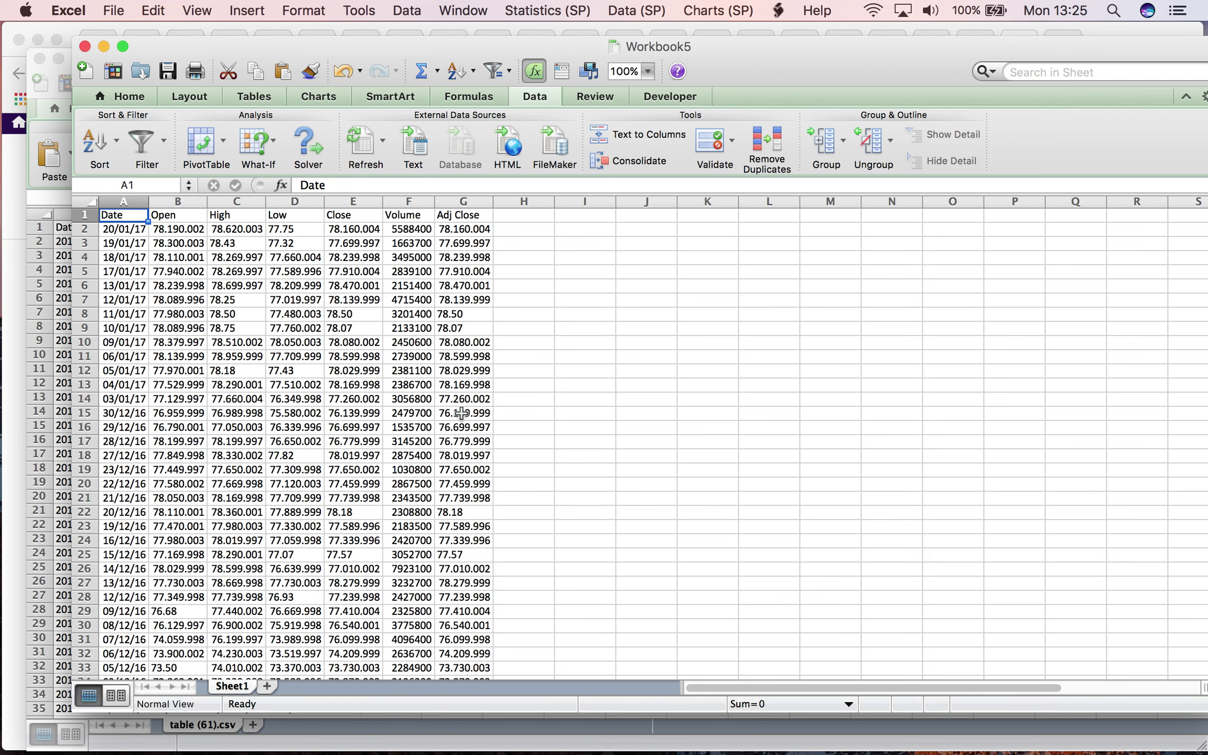
{"action": "scroll", "coordinate": [456, 414], "scroll_direction": "down", "scroll_amount": 10}
{"action": "scroll", "coordinate": [443, 413], "scroll_direction": "down", "scroll_amount": 6}
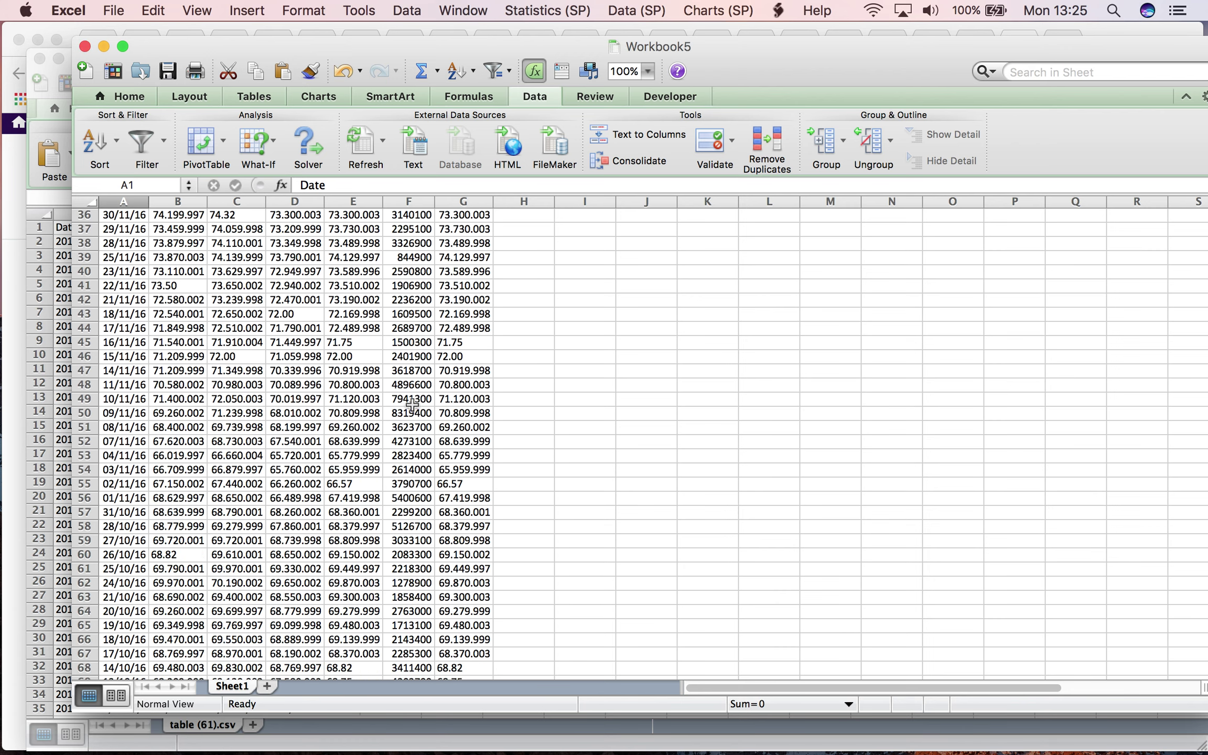
{"action": "scroll", "coordinate": [402, 407], "scroll_direction": "down", "scroll_amount": 17}
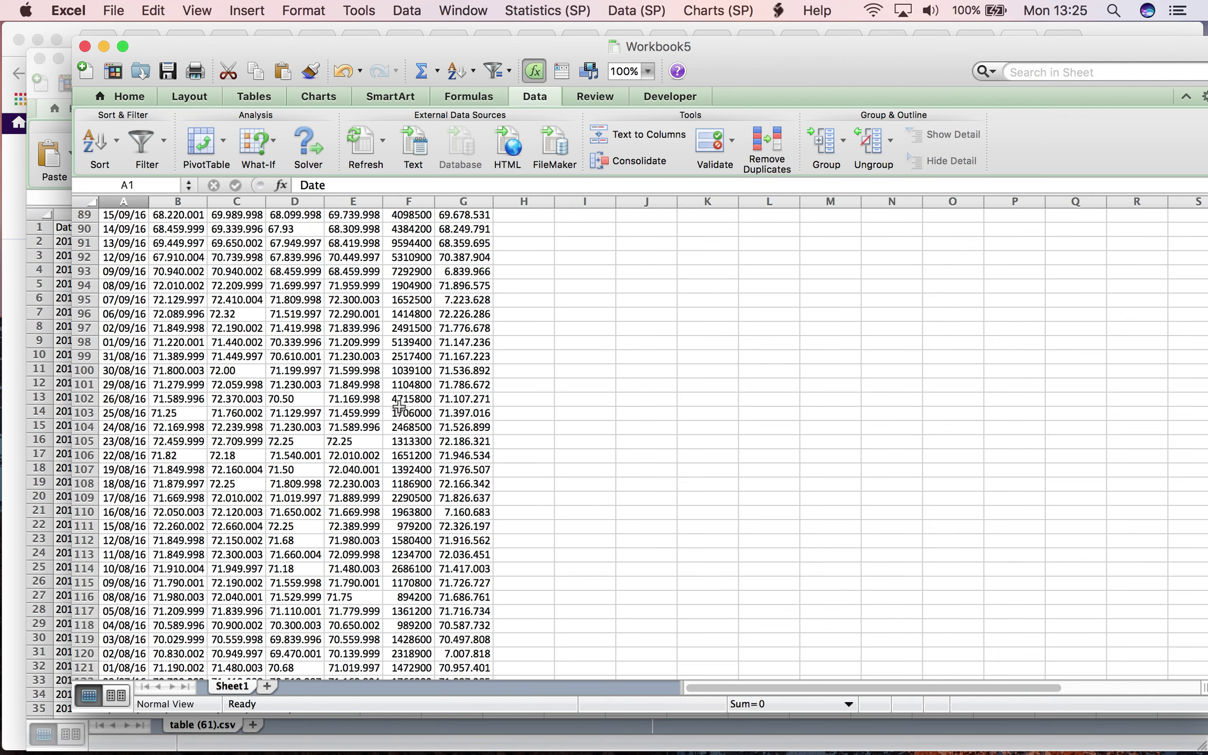
{"action": "scroll", "coordinate": [399, 407], "scroll_direction": "up", "scroll_amount": 19}
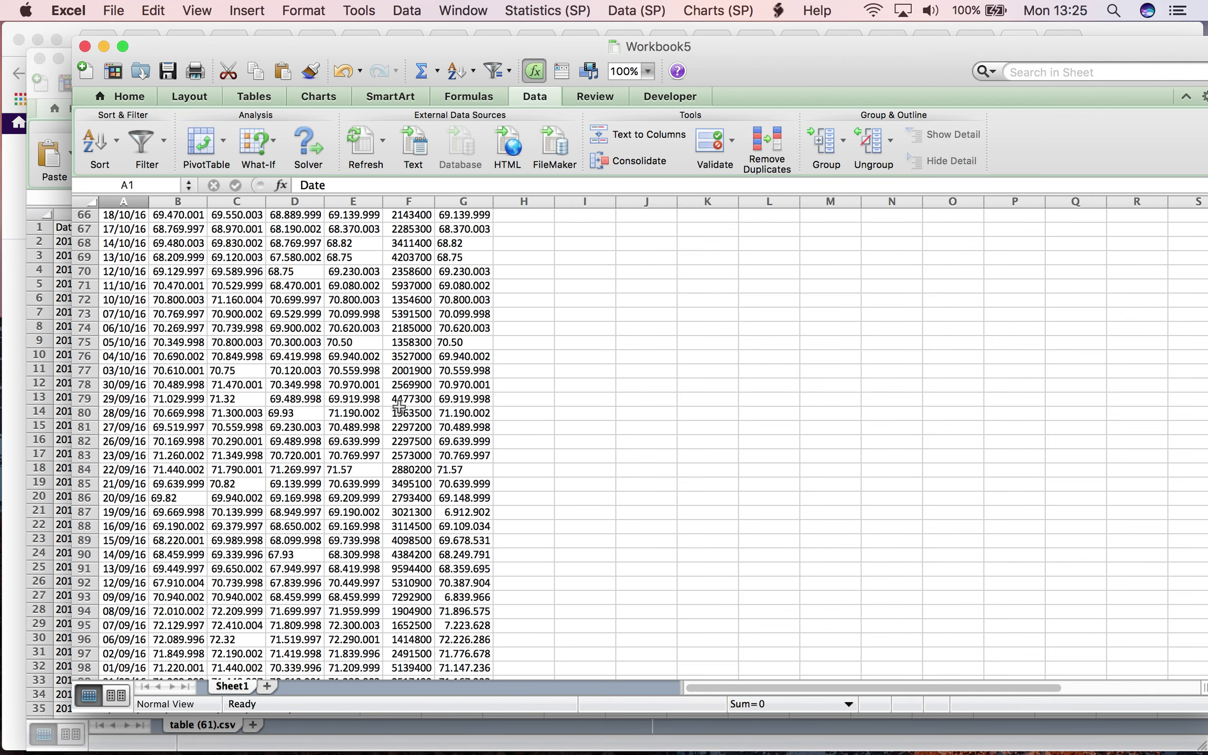
{"action": "scroll", "coordinate": [398, 406], "scroll_direction": "up", "scroll_amount": 13}
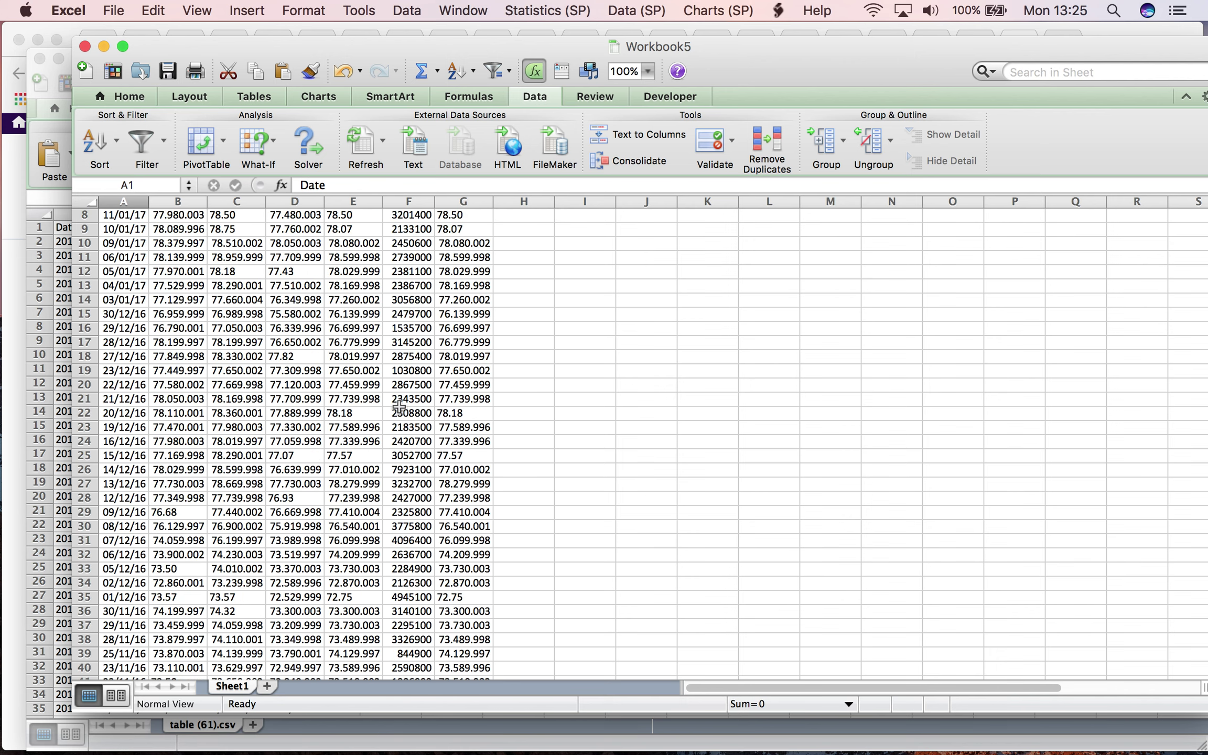